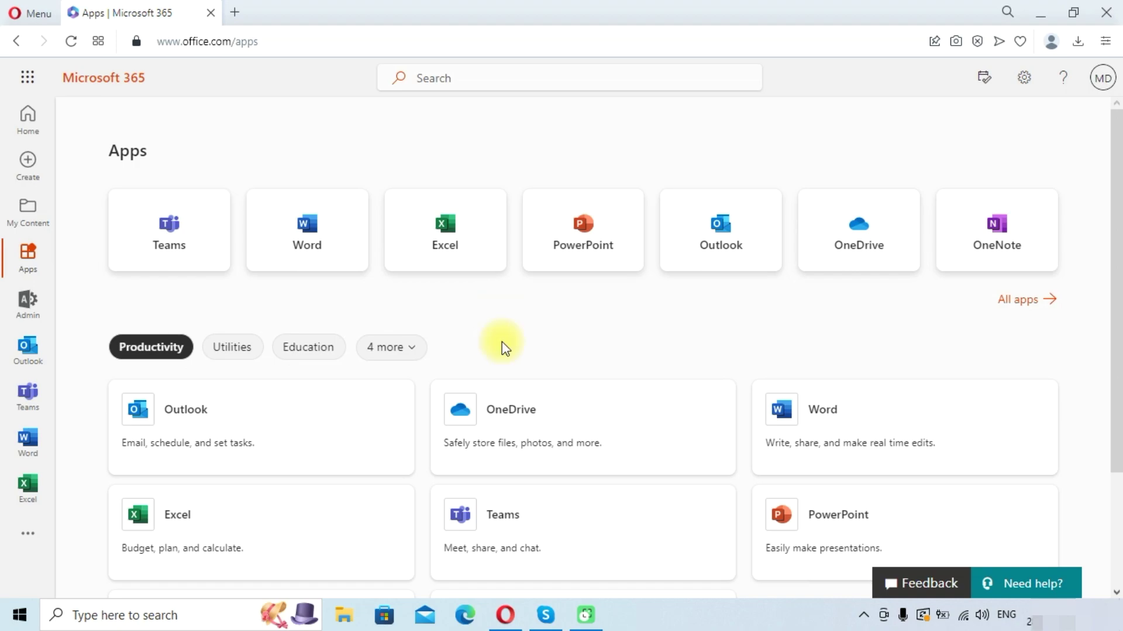
- Search Microsoft 365 for 'shar' and launch the SharePoint app
click(491, 76)
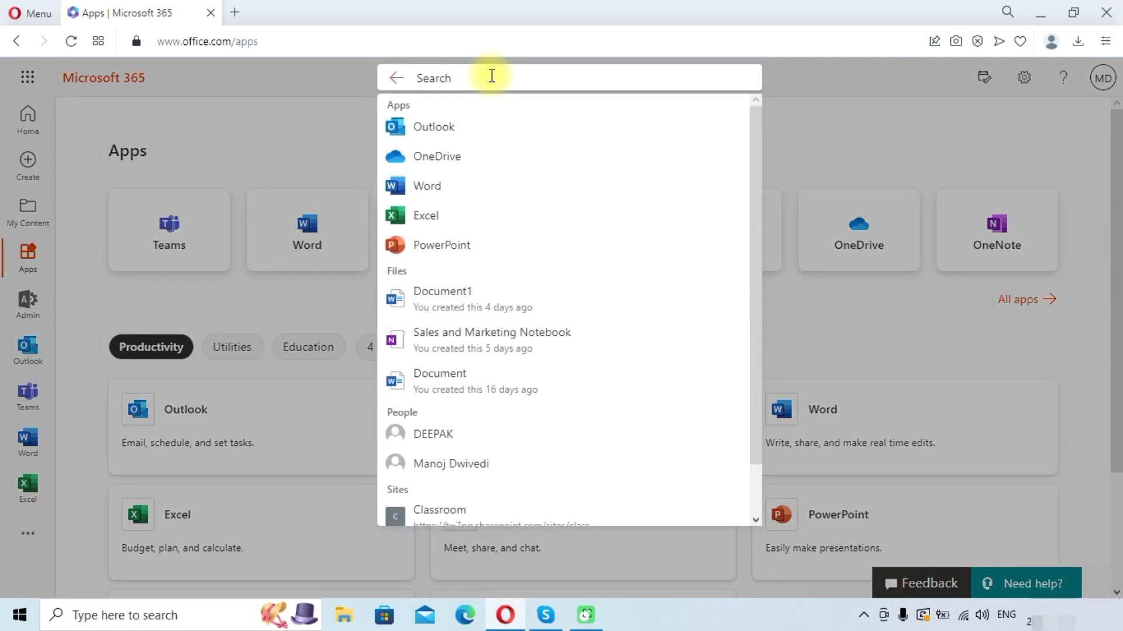
text(shar)
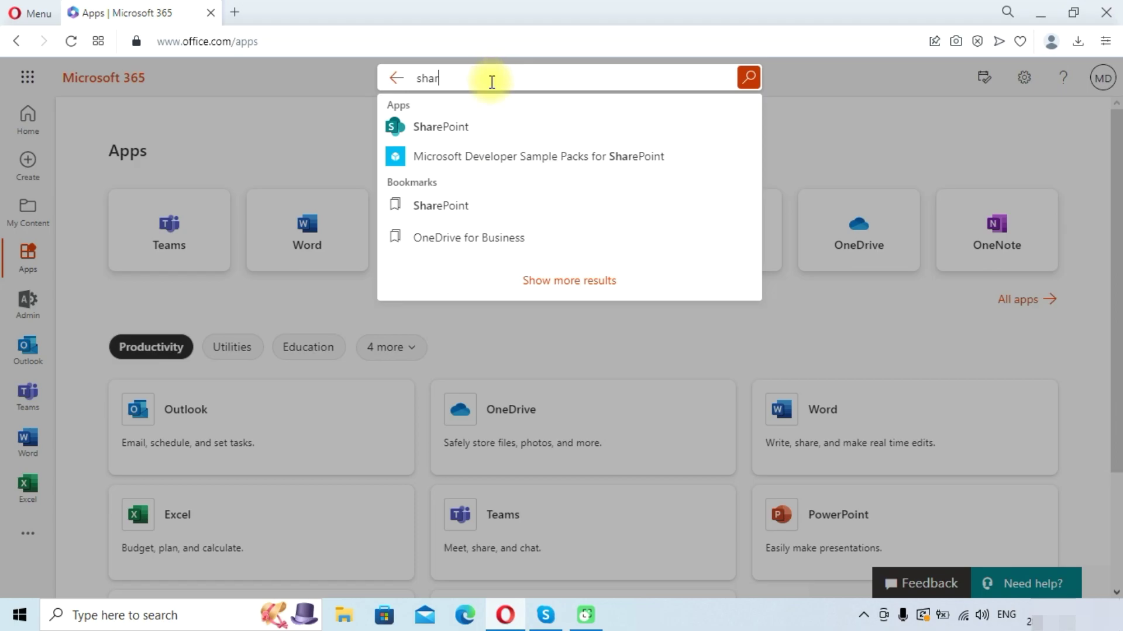
click(491, 124)
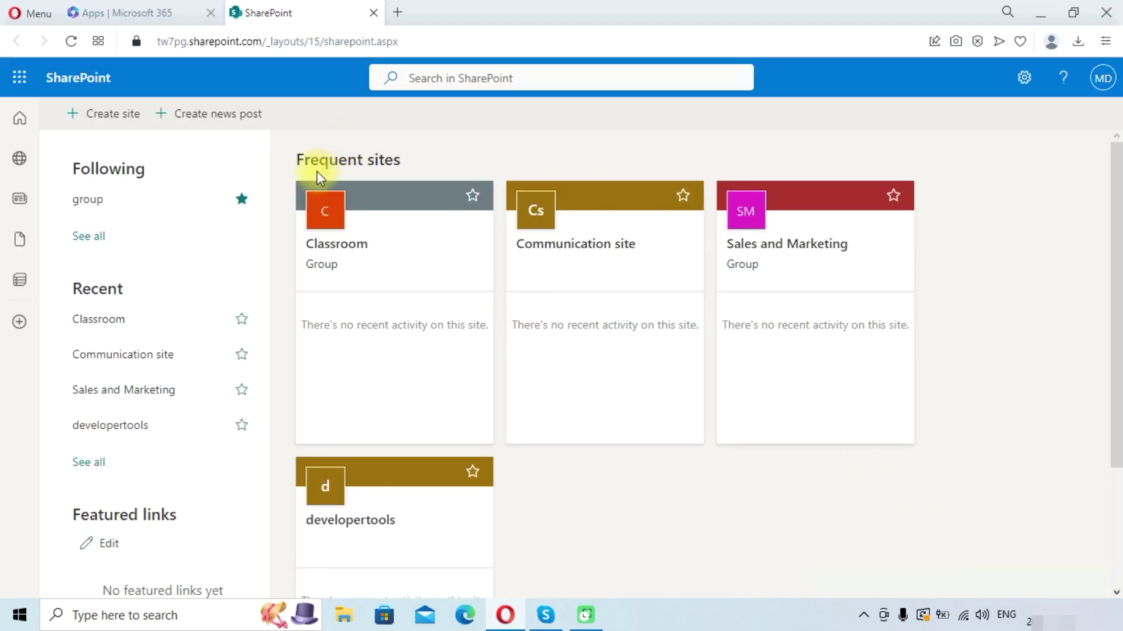
- Start a new site with '+ Create site' on the SharePoint start page
click(109, 121)
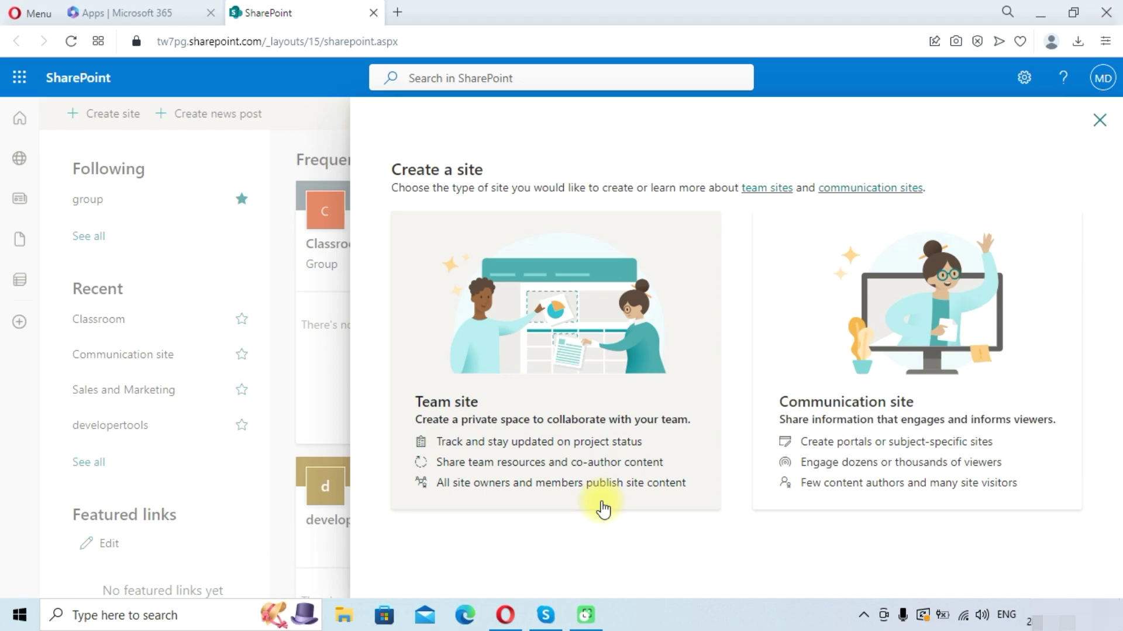
- Set up a team site named 'Team' with Private privacy and continue to members
click(598, 451)
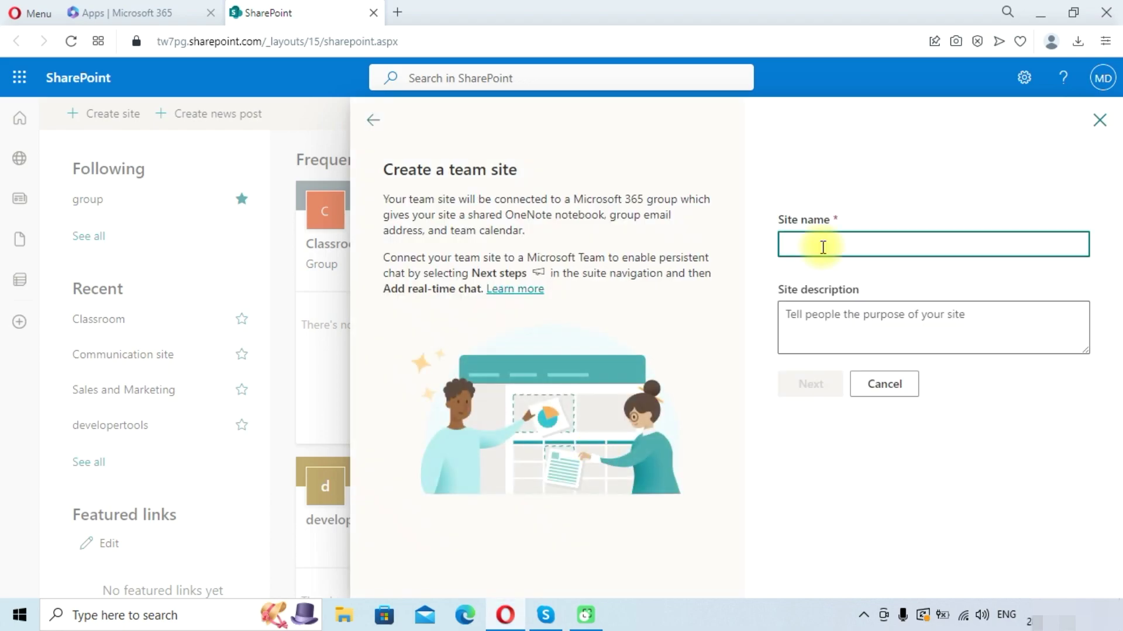
text(Team)
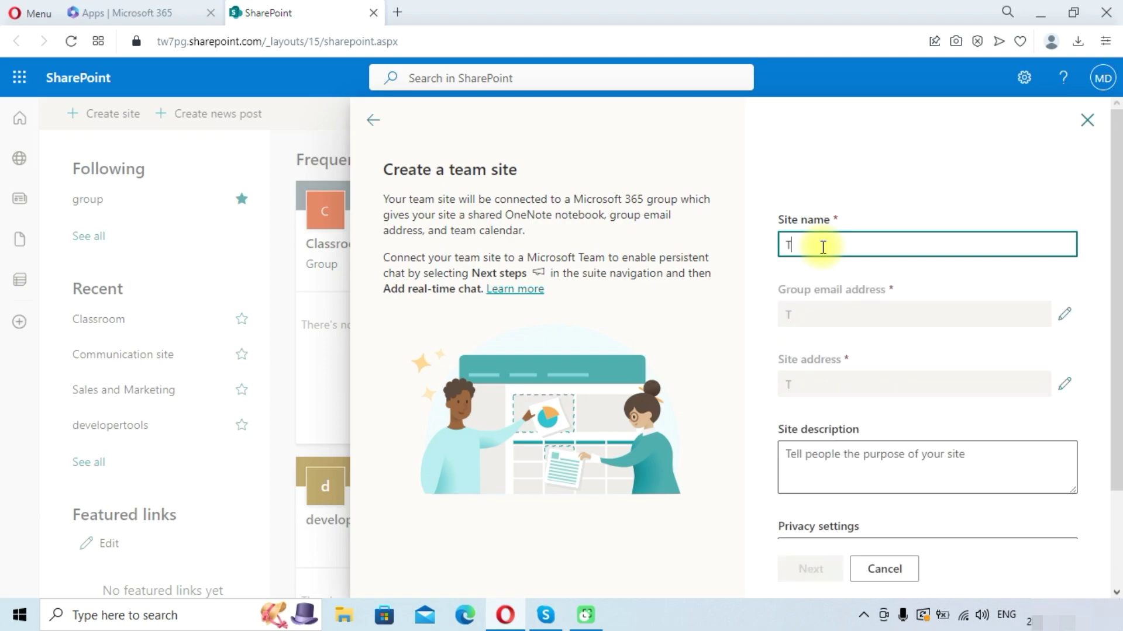
key(BackSpace)
key(BackSpace)
key(BackSpace)
text(eam)
scroll(845, 261, down, 3)
click(859, 347)
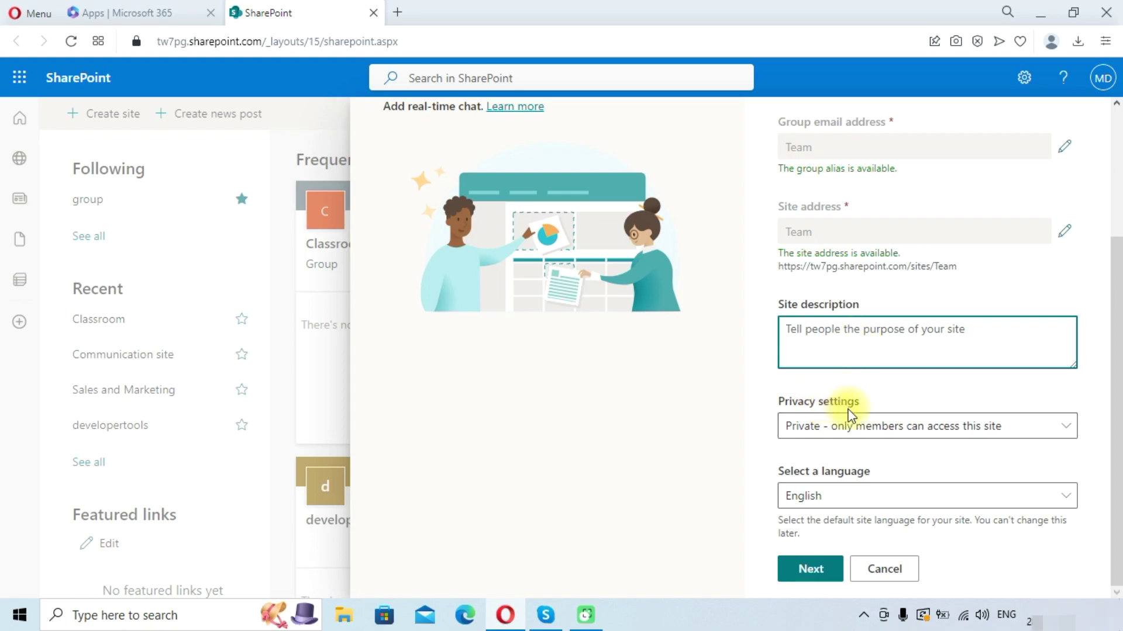
click(858, 436)
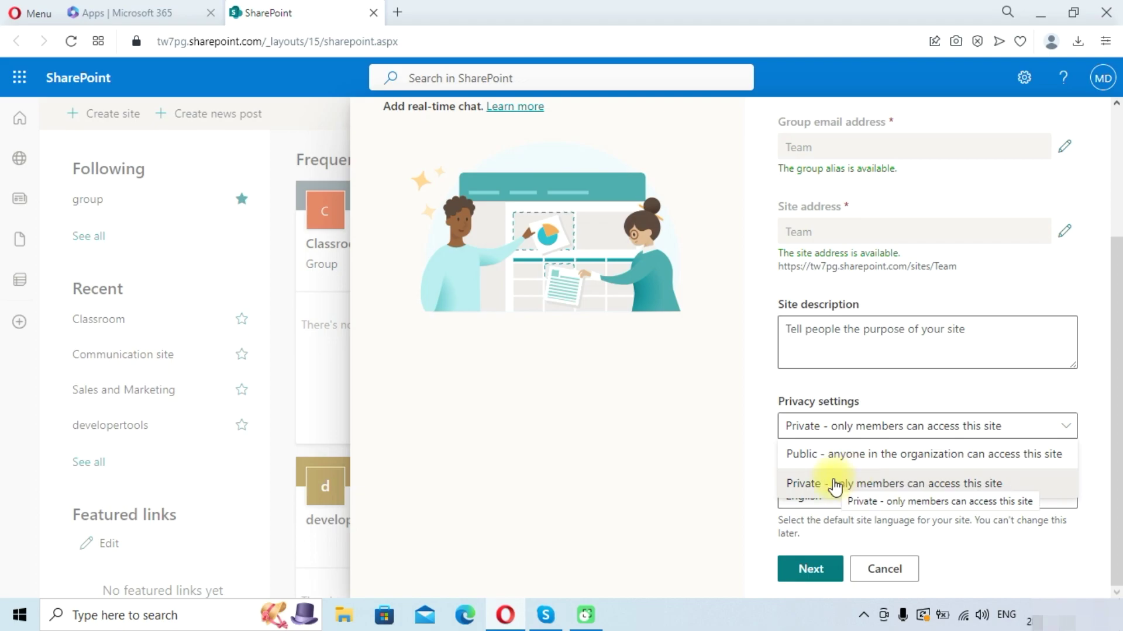
click(733, 451)
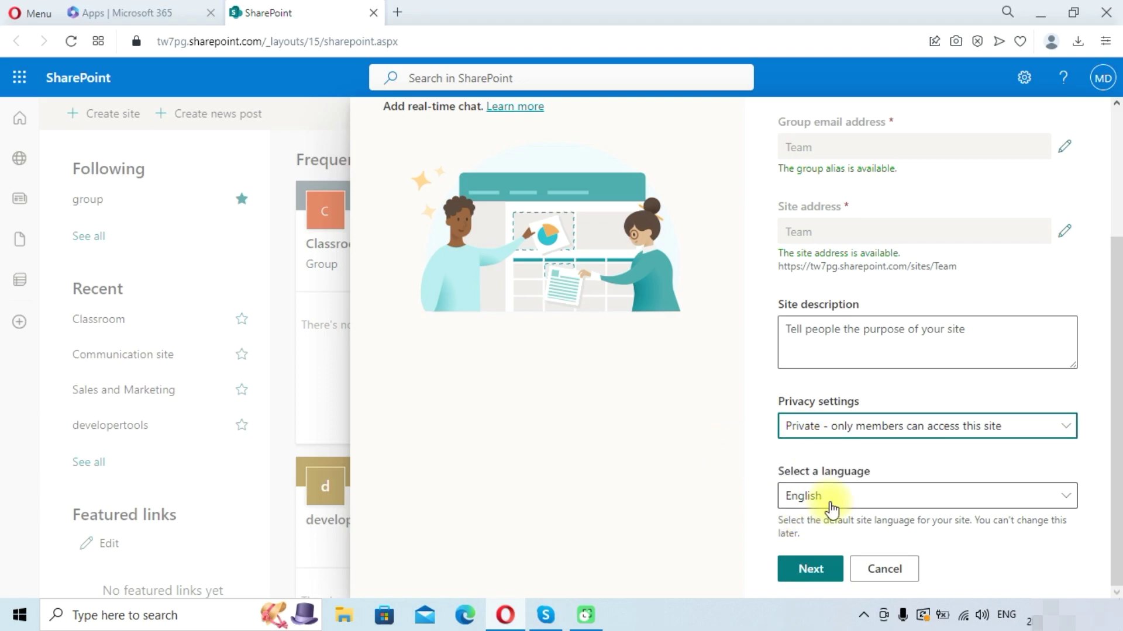
click(788, 569)
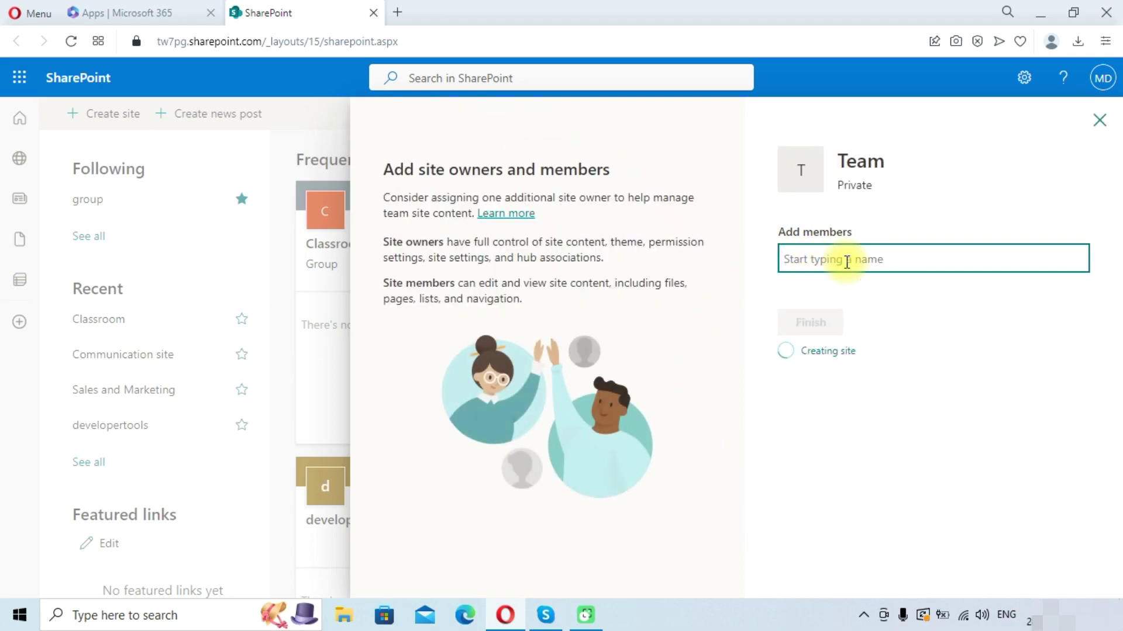
- Add one colleague as a site member by name and finish creating Team
text(abhishek)
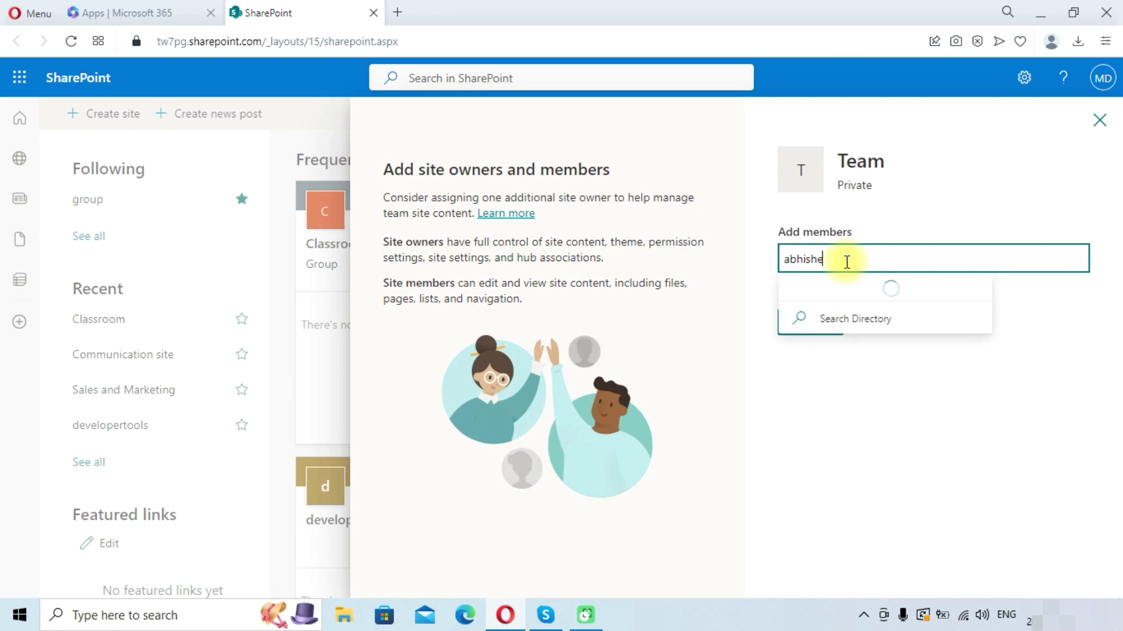
click(880, 343)
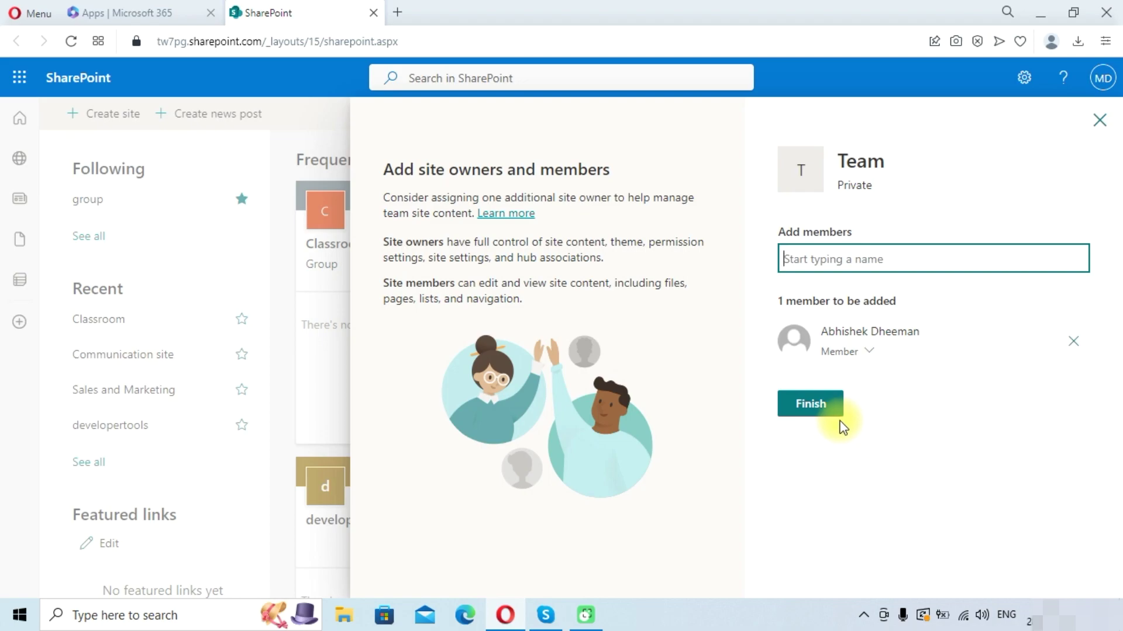
click(816, 403)
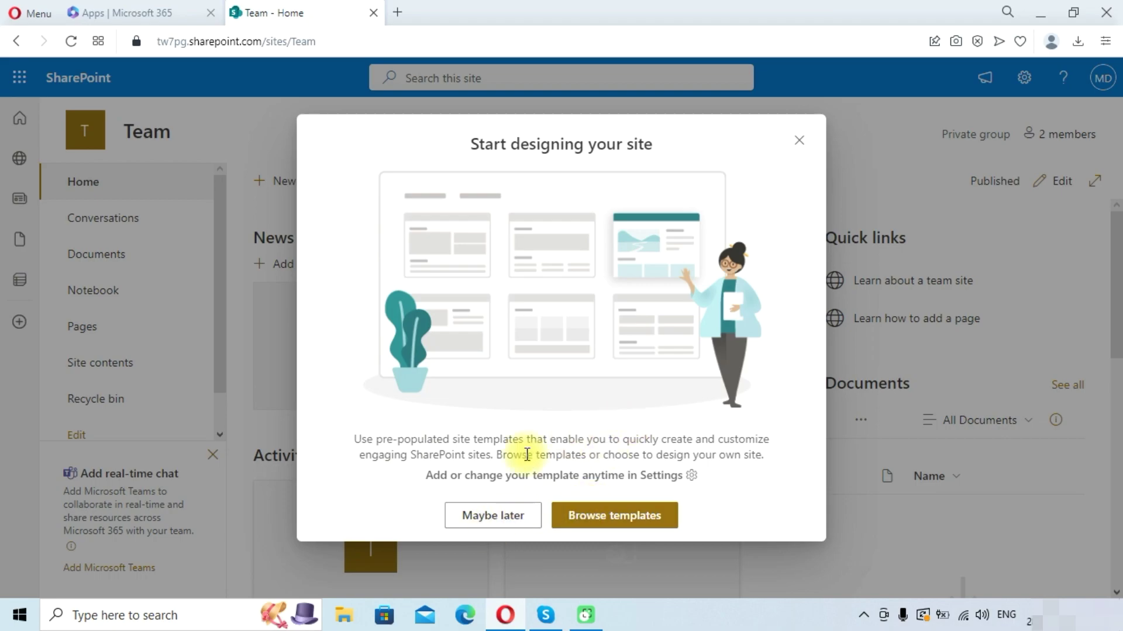
- Dismiss the design prompt and review News, Quick links, Documents and Activity on Team
click(476, 517)
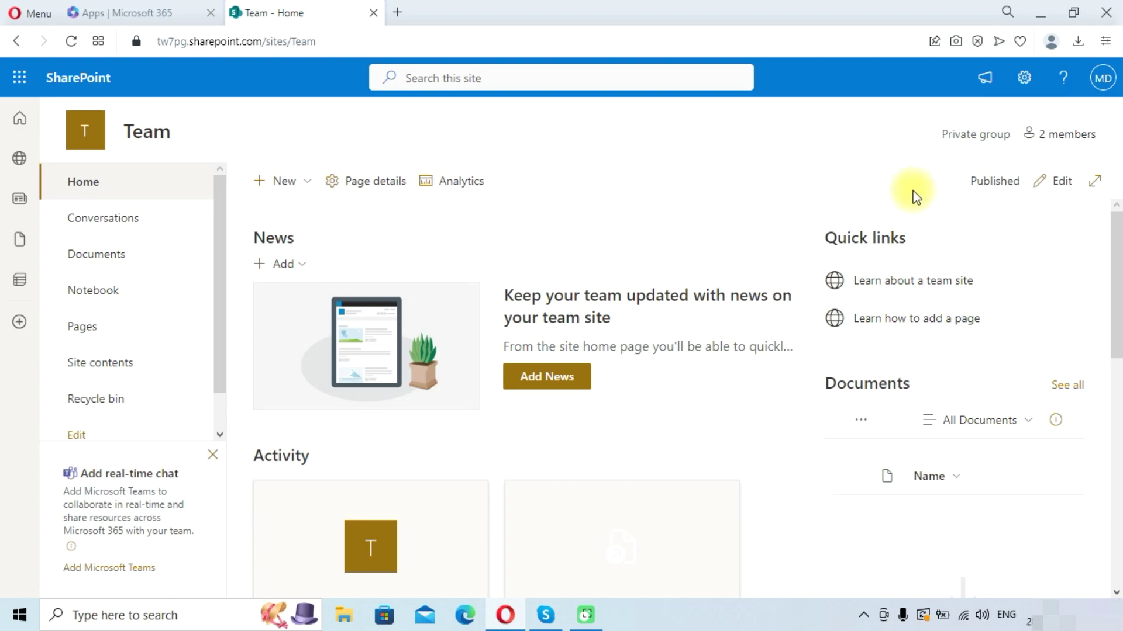
scroll(447, 298, down, 4)
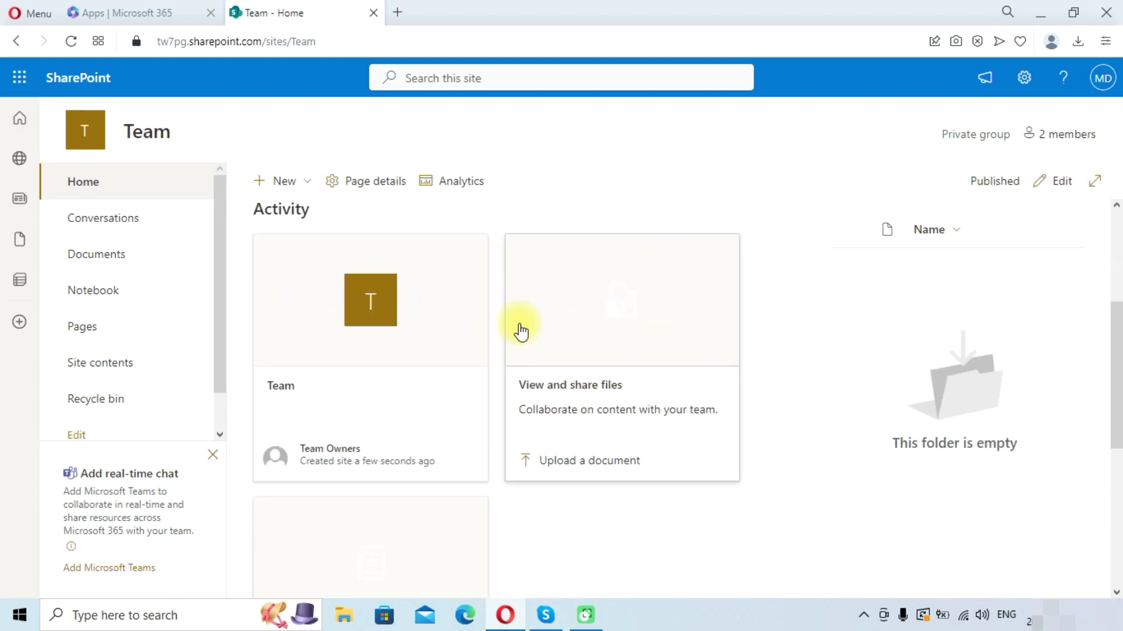
scroll(478, 360, up, 4)
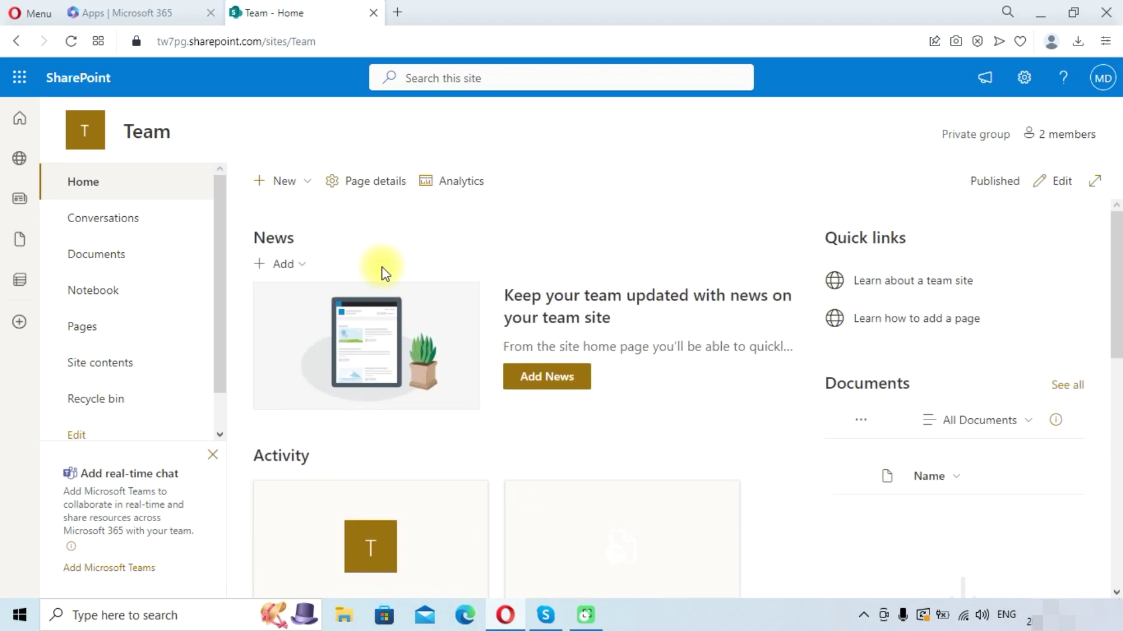
- From the SharePoint start page, begin a new Communication site
click(19, 123)
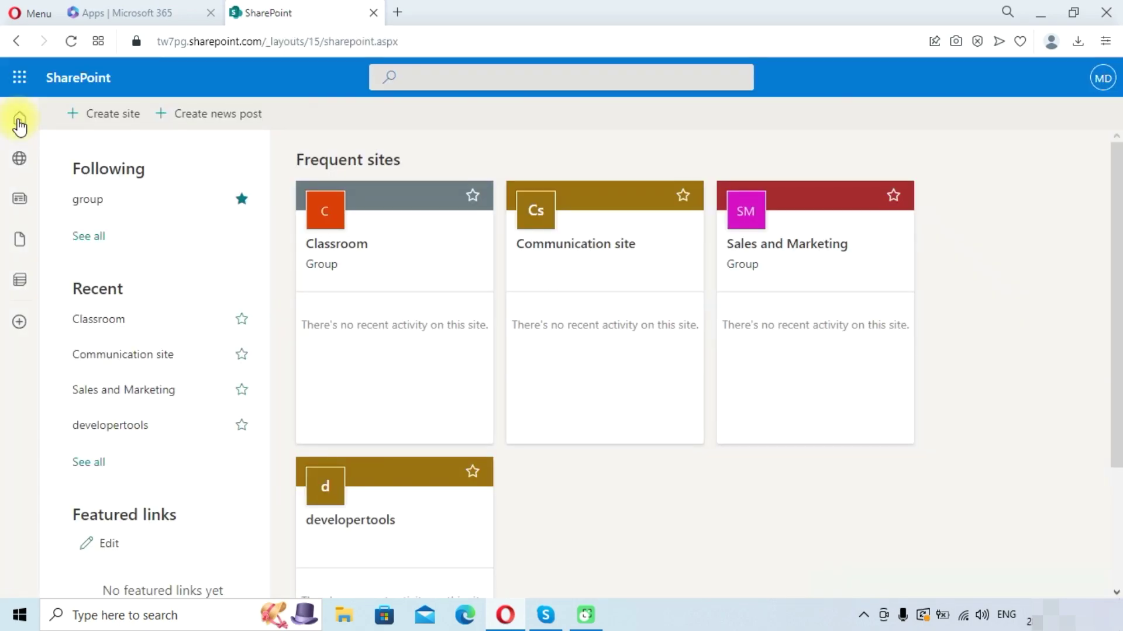
click(110, 118)
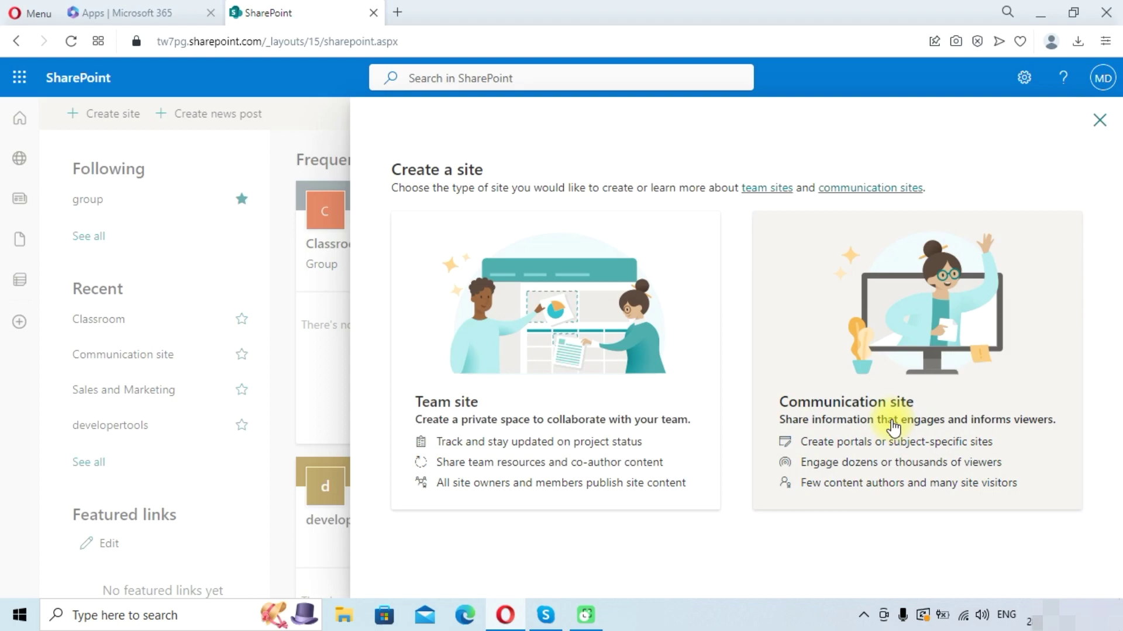
click(890, 425)
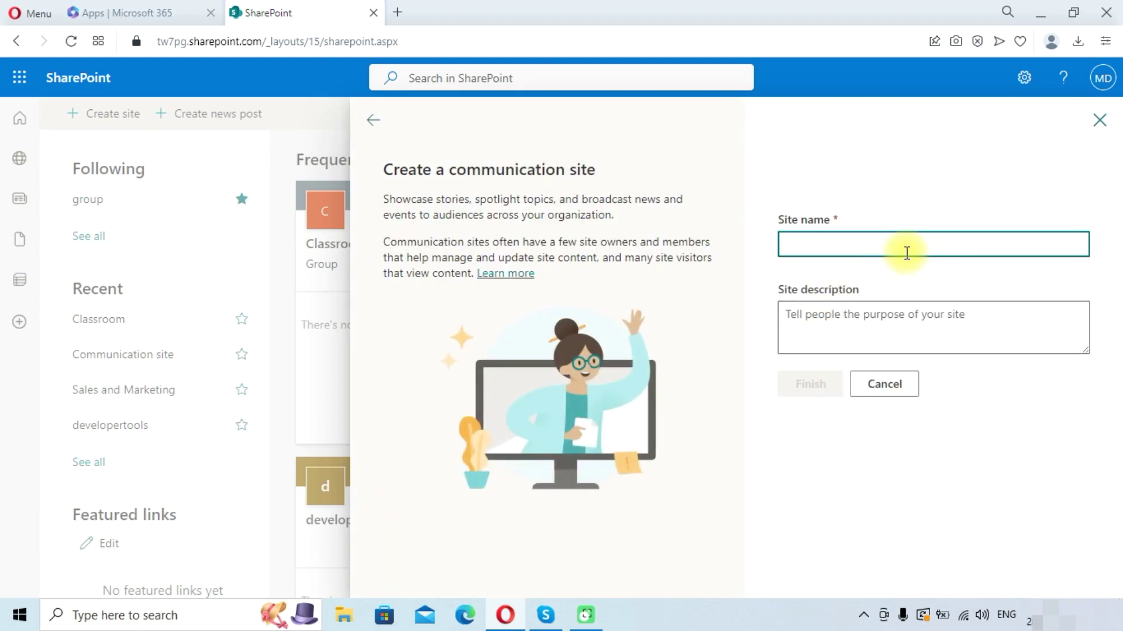
- Name the communication site 'communication1' and finish creating it
text(comm)
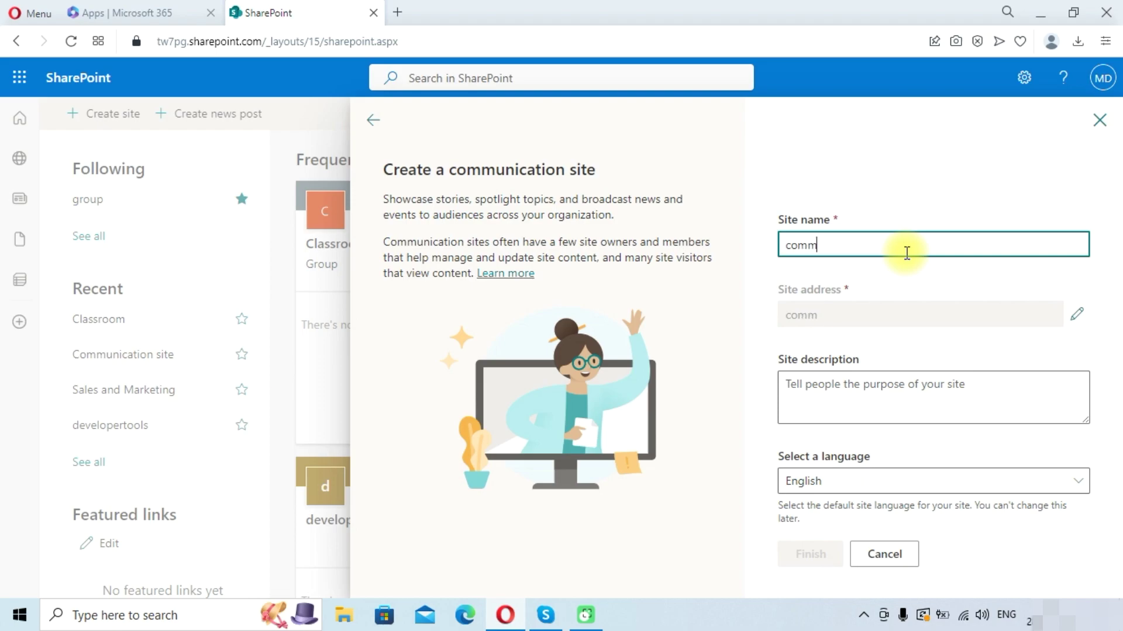
text(unication1)
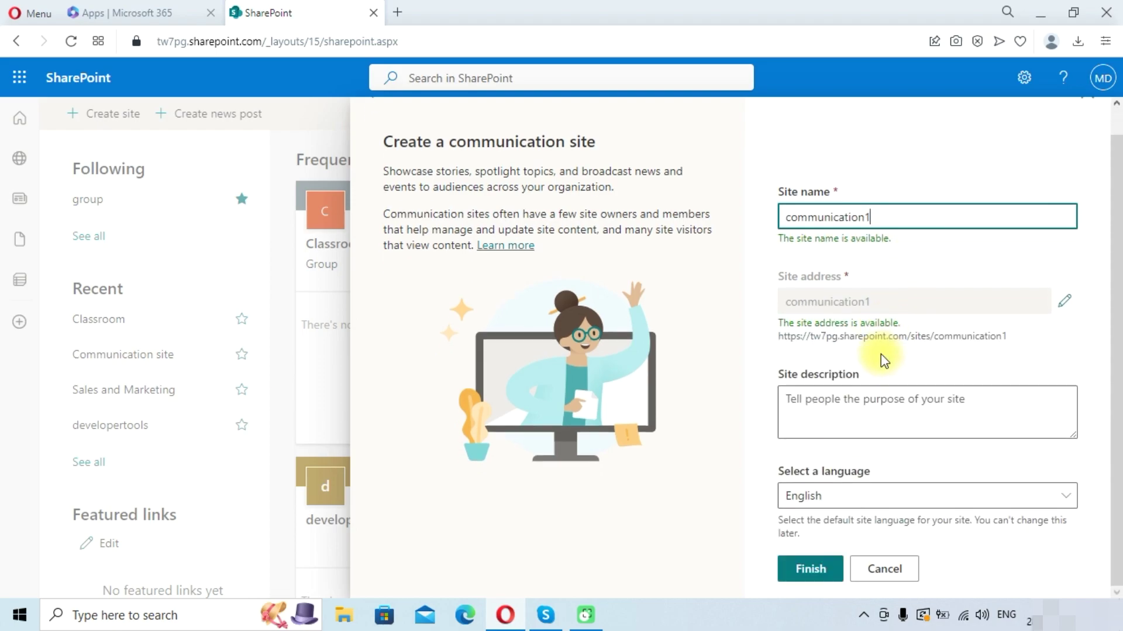
click(858, 399)
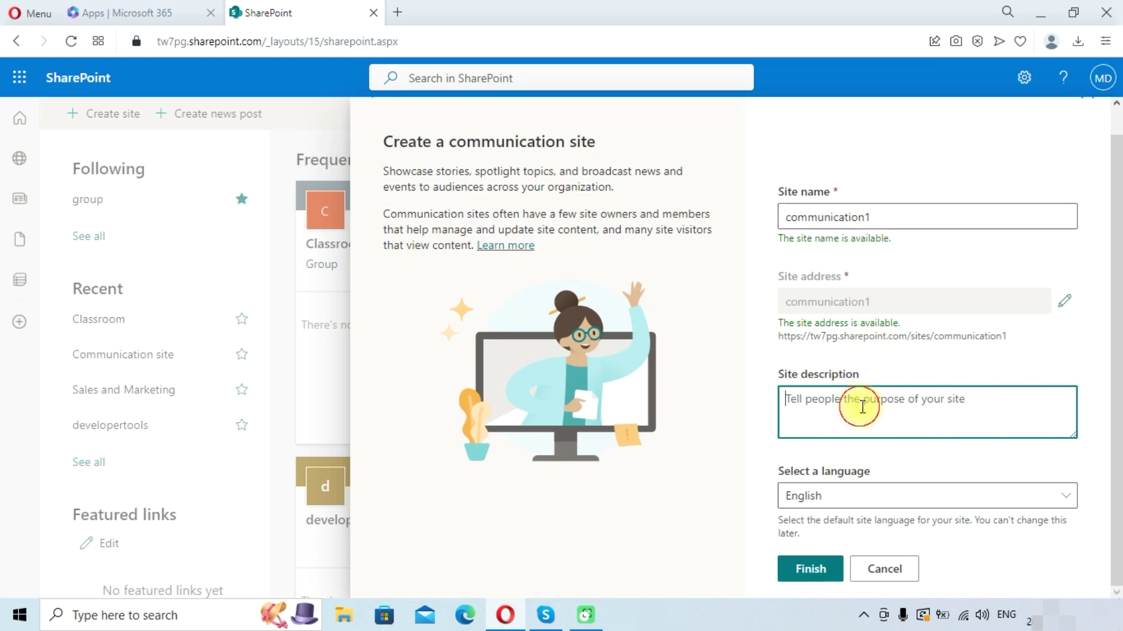
click(795, 569)
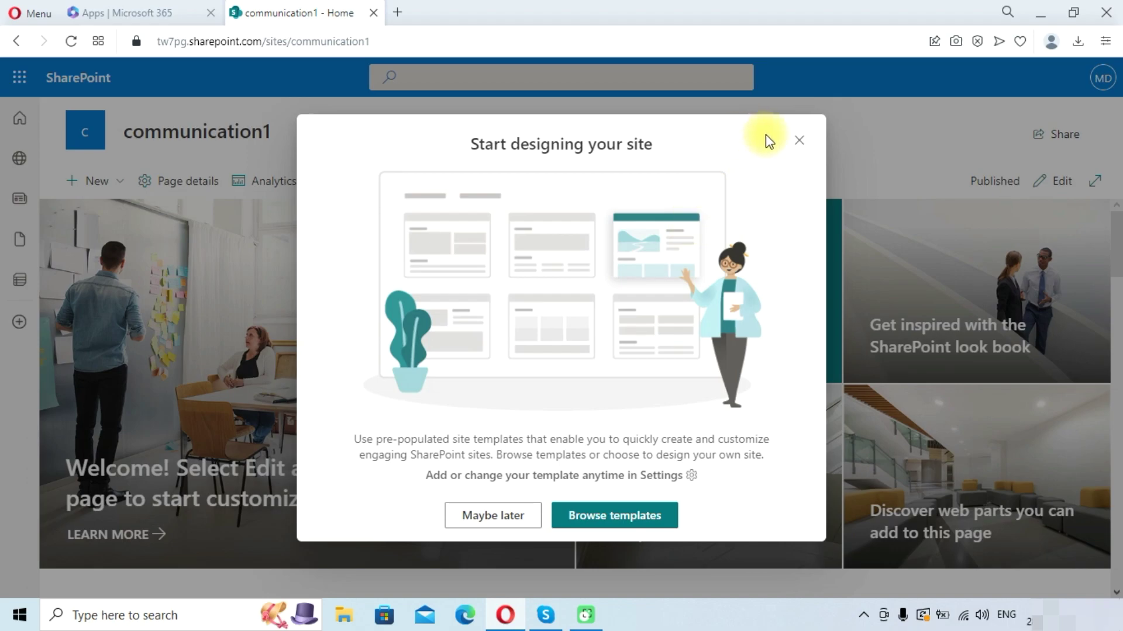
- Close the design prompt and scroll through communication1's hero, News, Events and Documents
click(799, 141)
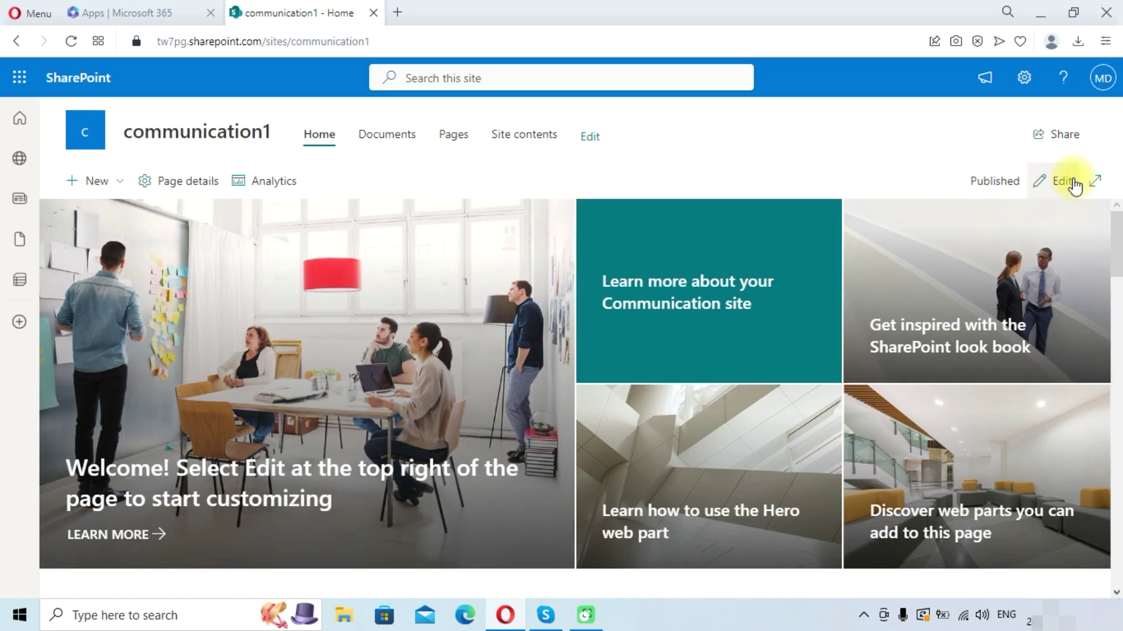
scroll(261, 402, down, 3)
scroll(262, 402, down, 3)
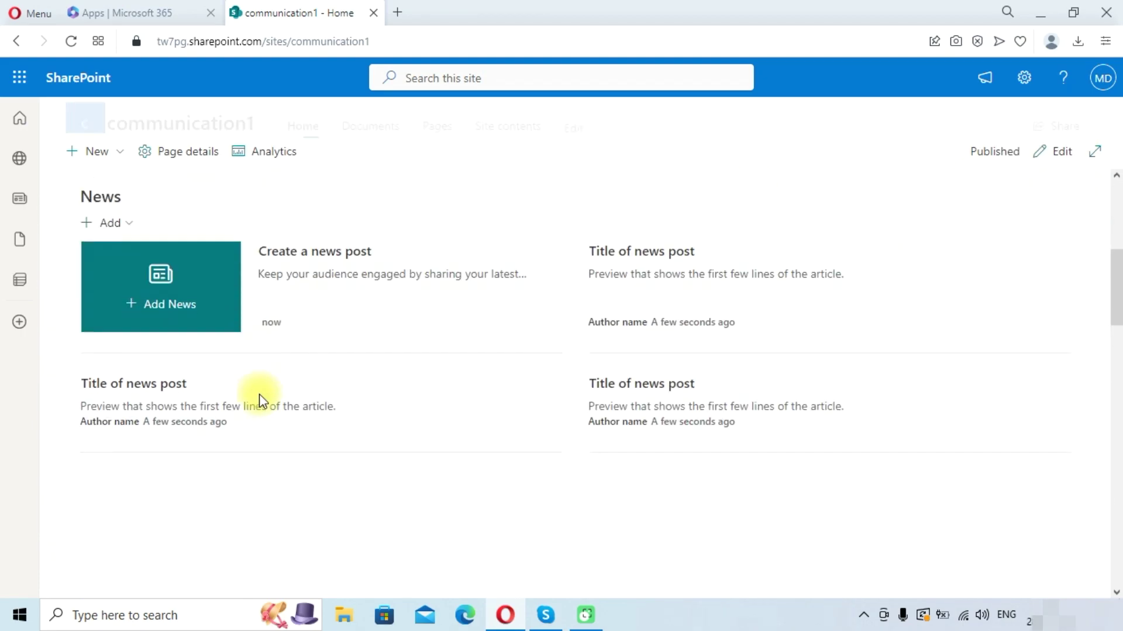
scroll(258, 394, up, 1)
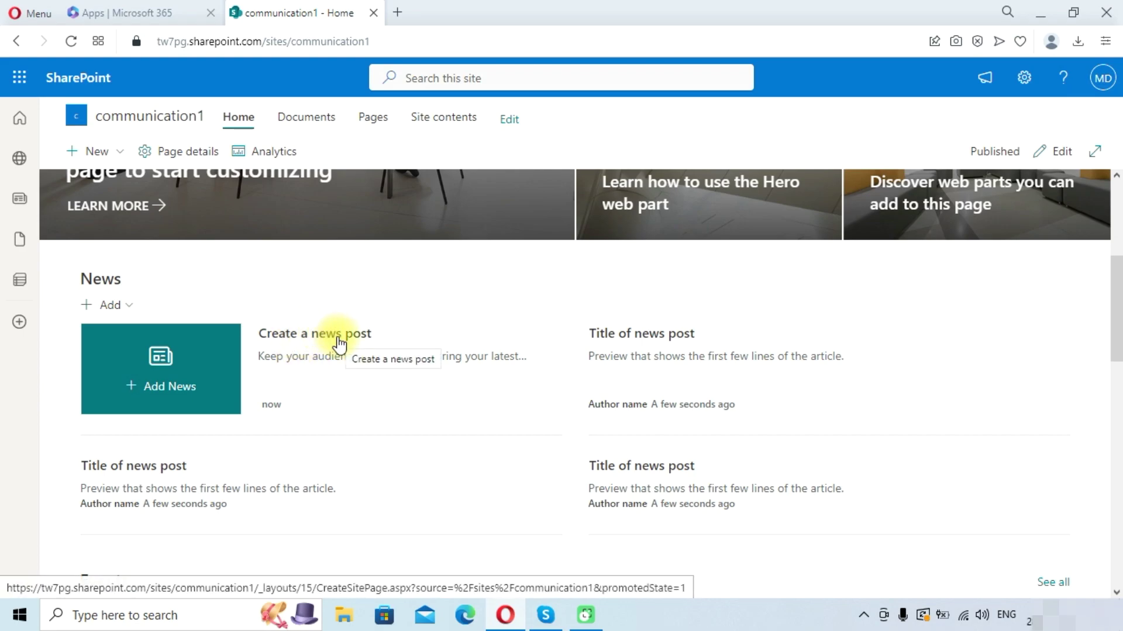
scroll(318, 520, down, 6)
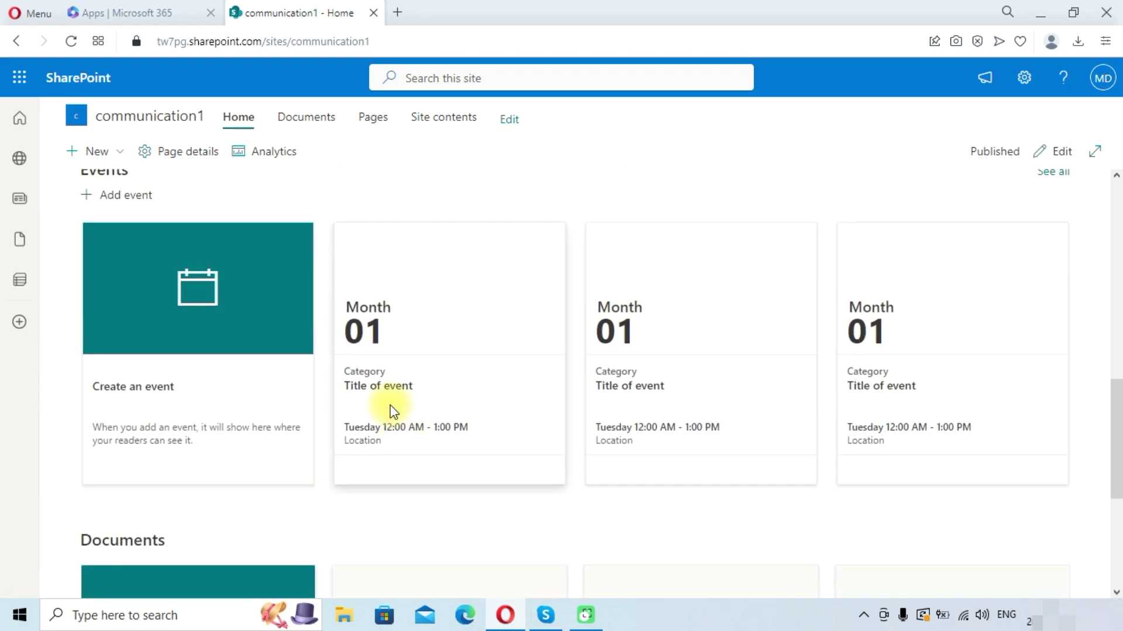
scroll(233, 394, down, 5)
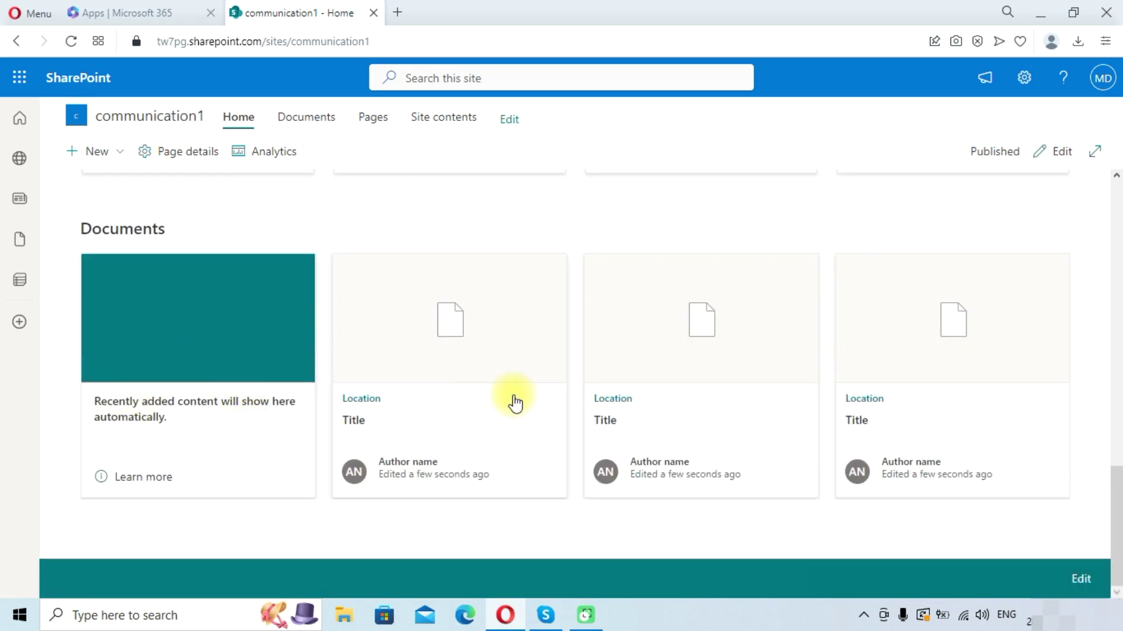
scroll(513, 402, up, 5)
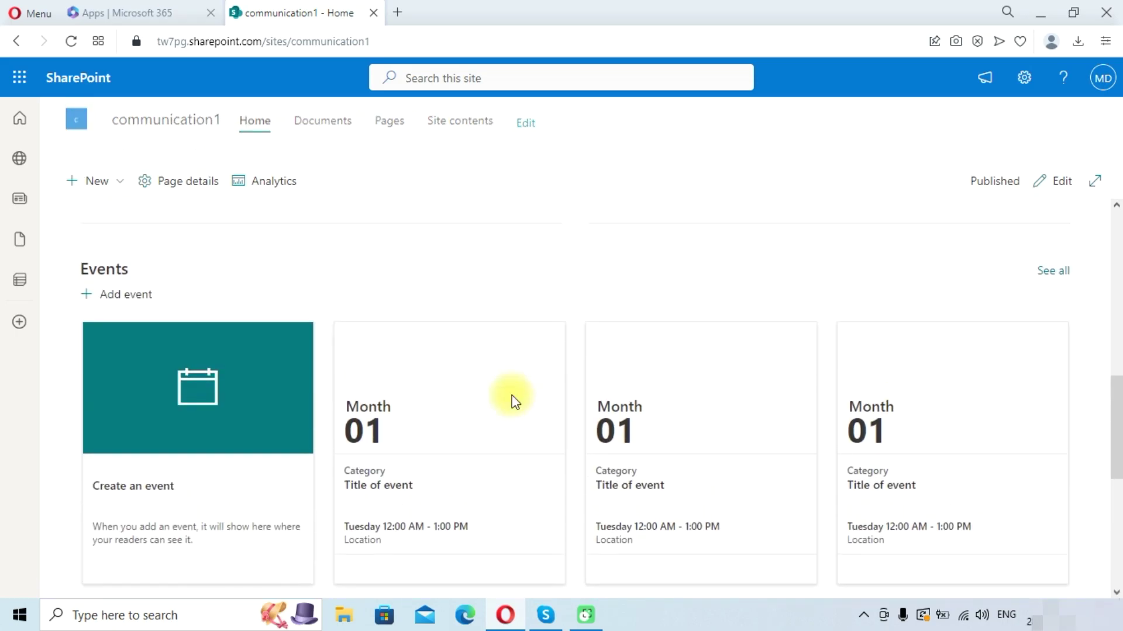
scroll(513, 402, up, 10)
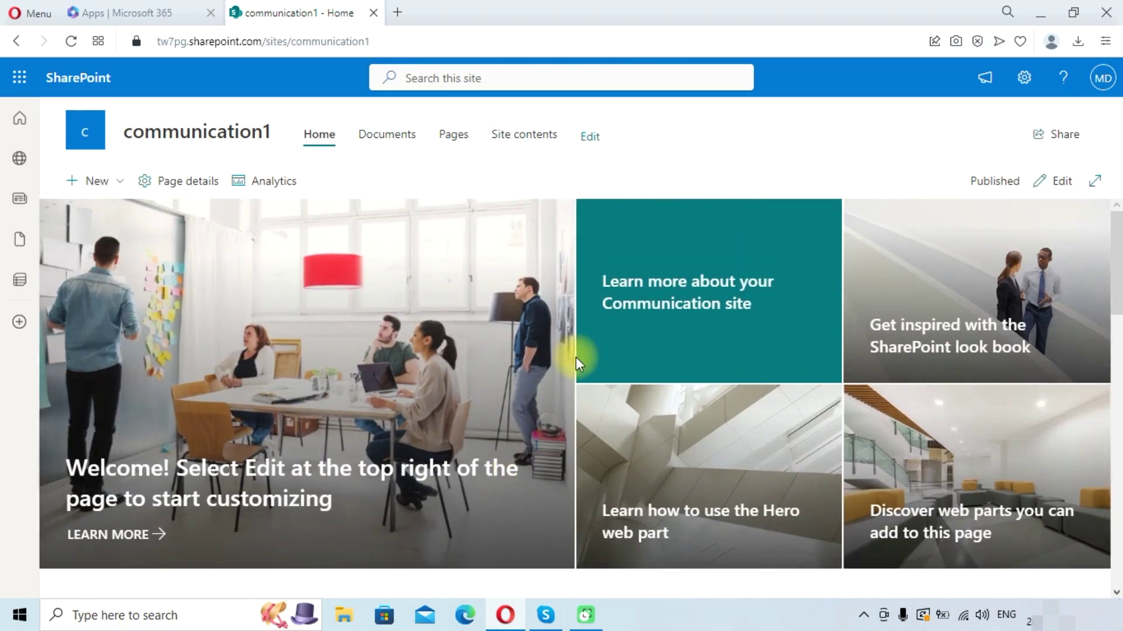